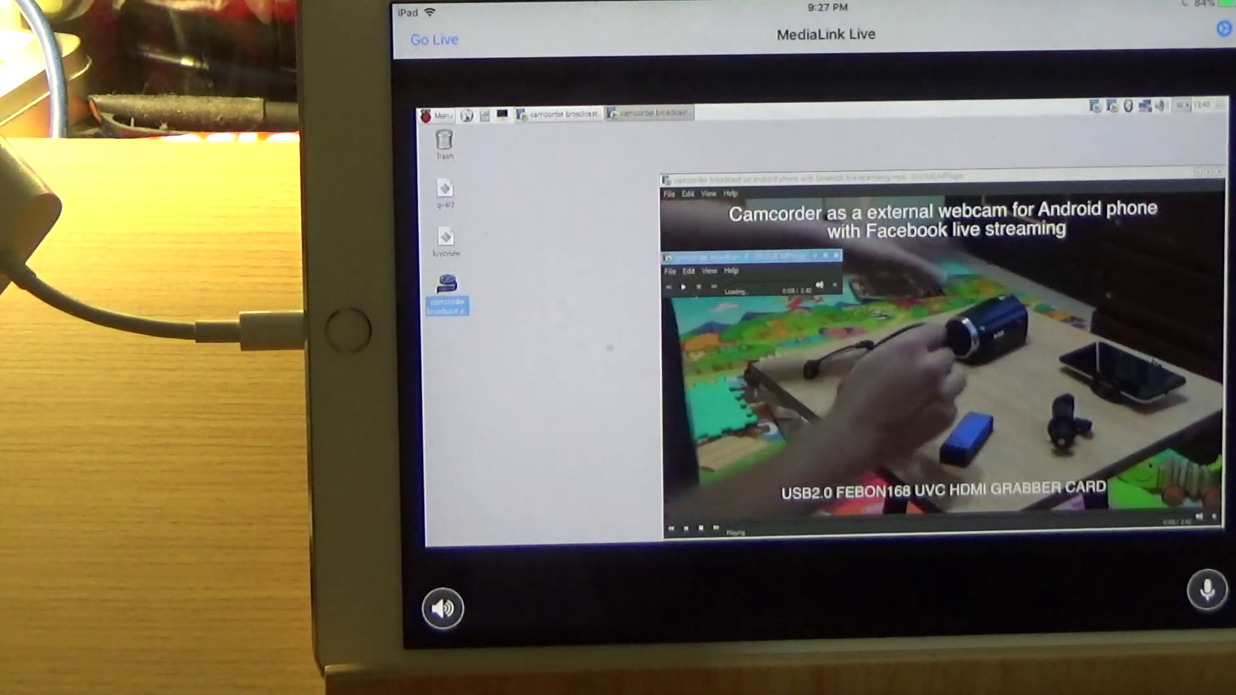
# Move the camcorder tutorial's player window up and to the left while it plays.
pyautogui.moveTo(739, 180); pyautogui.dragTo(632, 174)
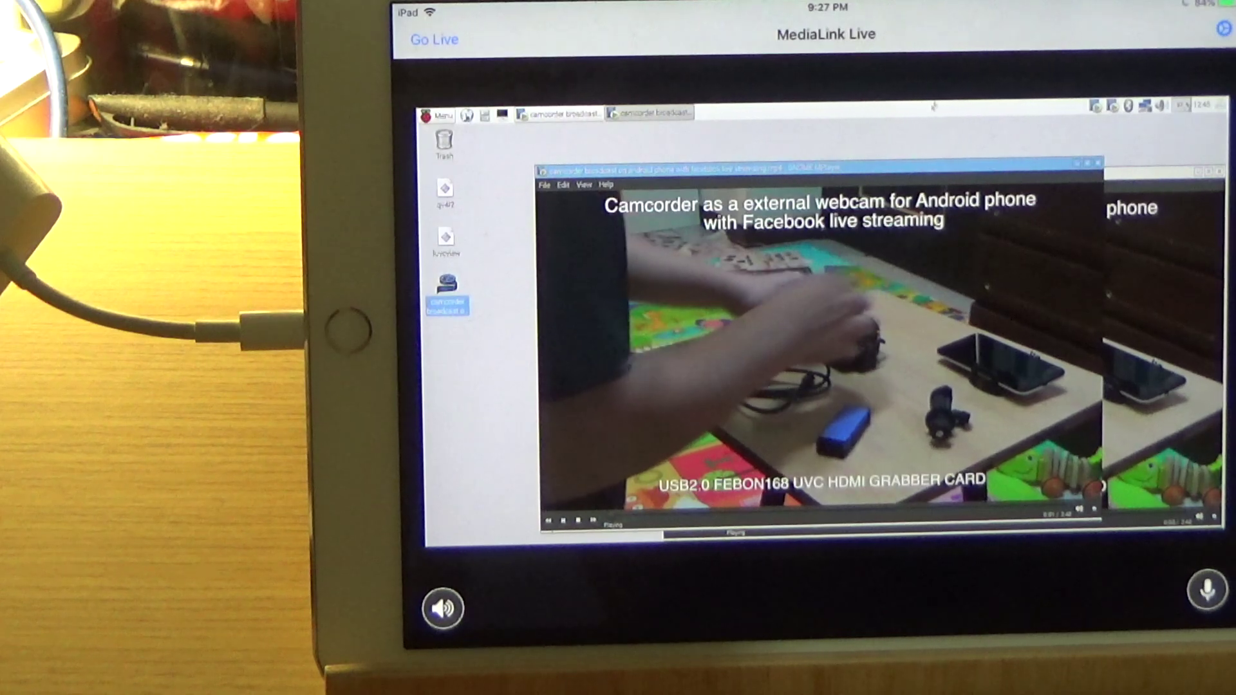